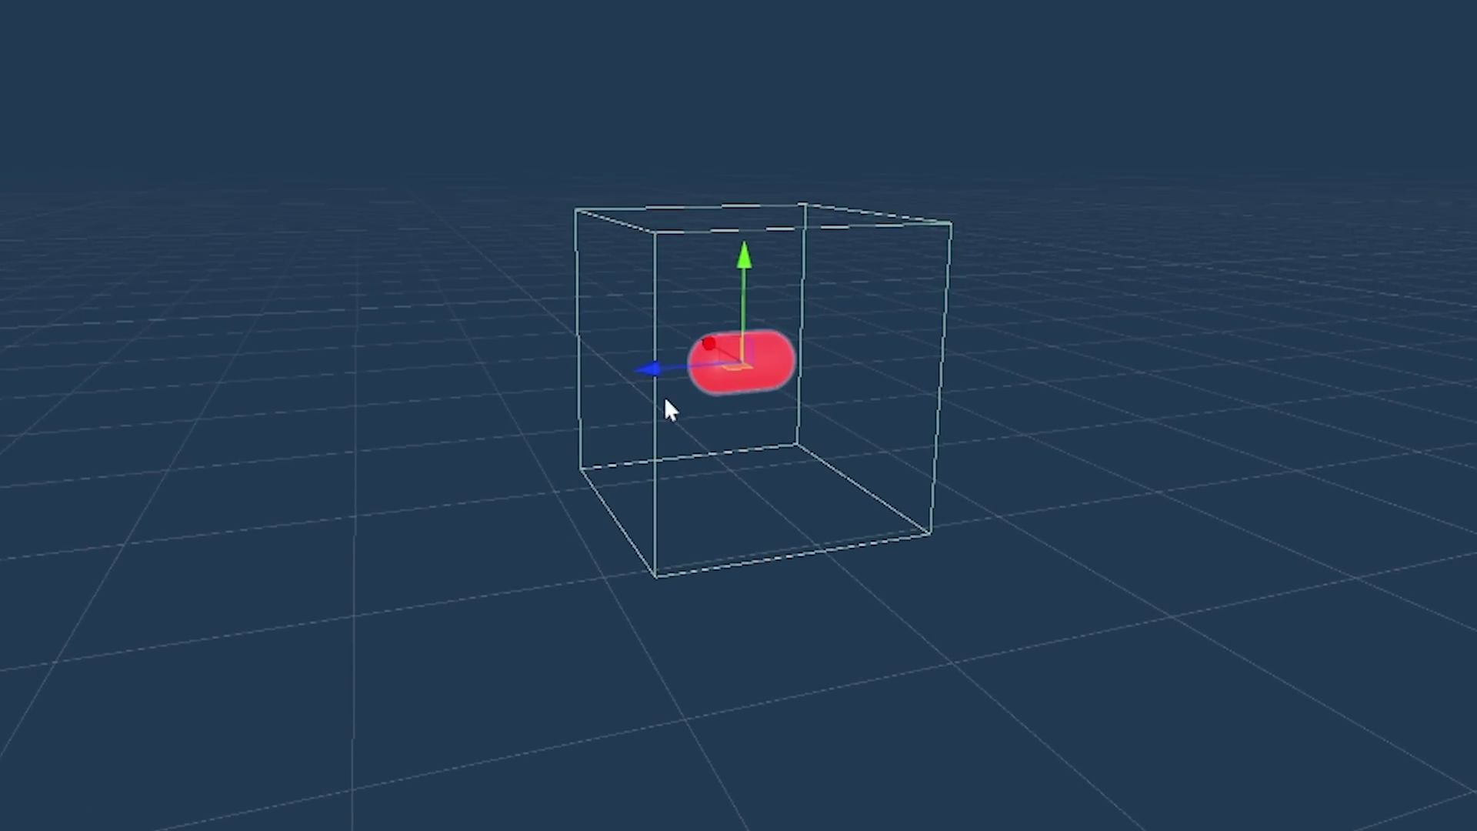
Reposition the capsule, check the spawned Bullet Red(Clone), and slide the soldier toward the shuriken markers.
mouse_move(667, 406)
mouse_down()
mouse_move(389, 385)
mouse_move(1109, 494)
mouse_move(726, 356)
mouse_move(785, 517)
mouse_move(617, 441)
mouse_up()
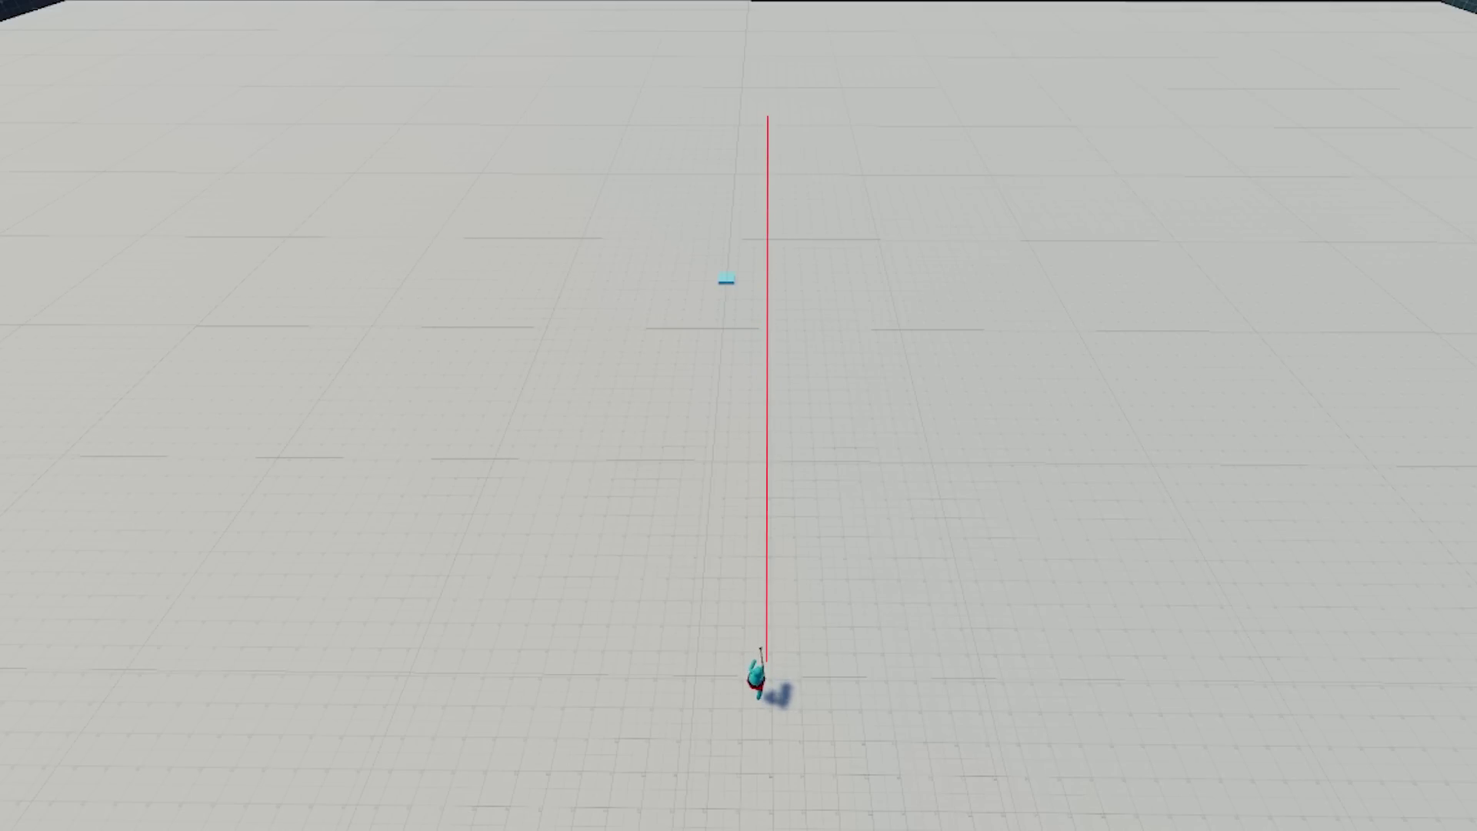
click(899, 624)
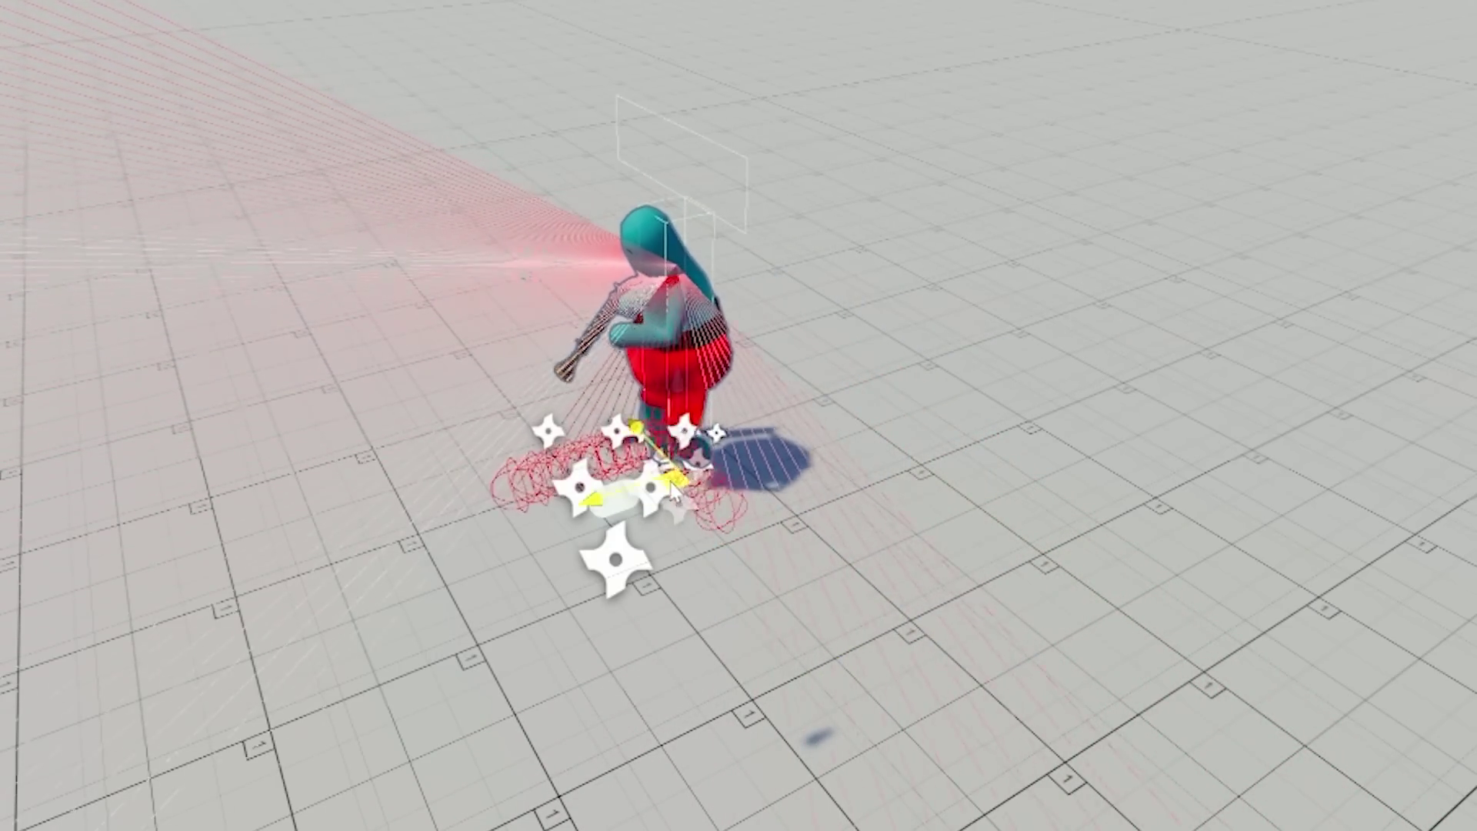
mouse_move(887, 673)
mouse_down()
mouse_move(568, 464)
mouse_move(831, 617)
mouse_move(613, 520)
mouse_move(719, 527)
mouse_move(850, 732)
mouse_move(694, 589)
mouse_move(527, 531)
mouse_move(473, 693)
mouse_move(606, 773)
mouse_up()
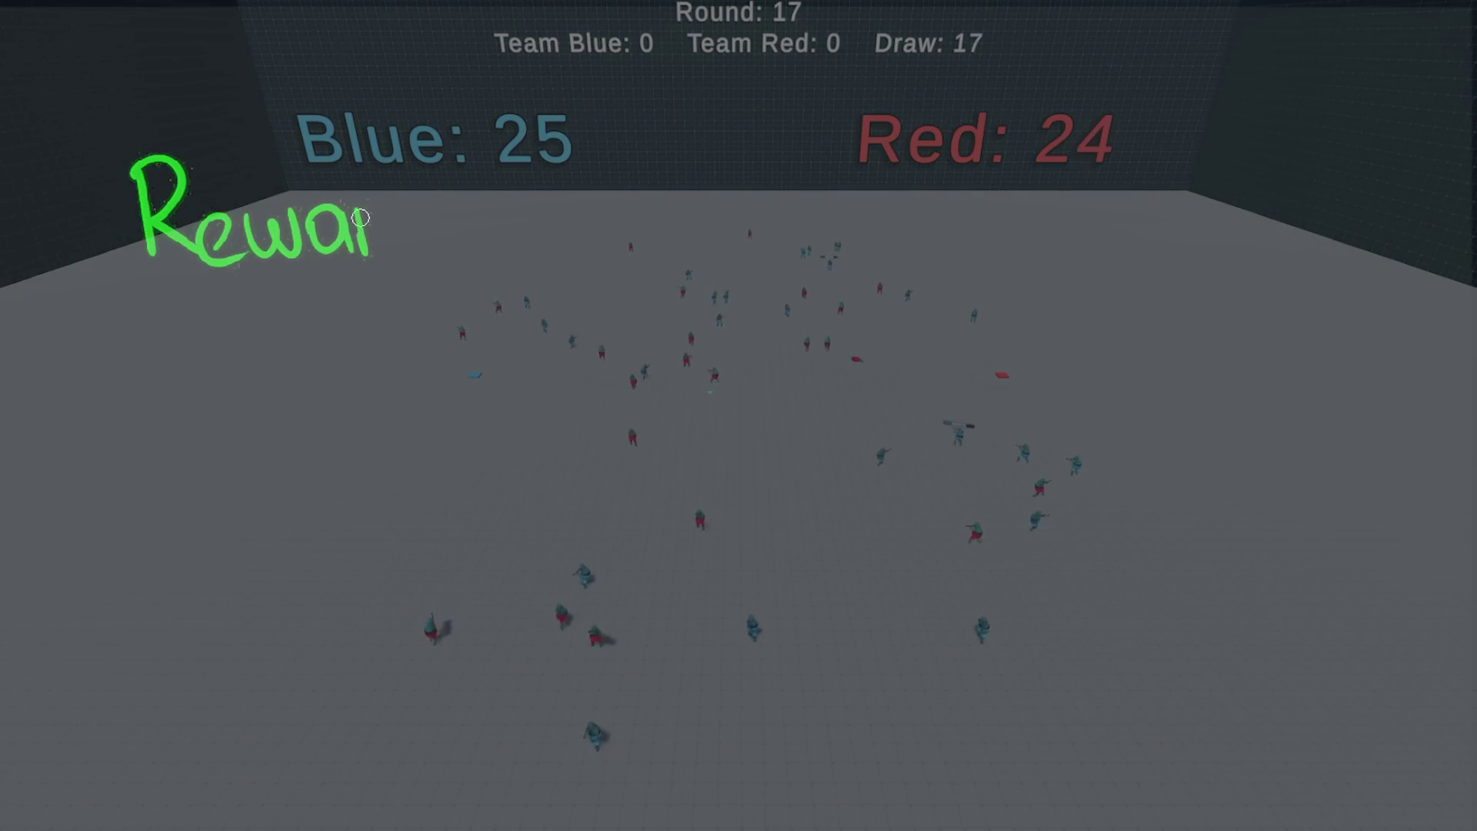
Write 'Rewarded' over the arena footage and underline it while rounds keep ending in draws.
drag(407, 212, 446, 247)
mouse_move(457, 231)
mouse_down()
mouse_move(498, 245)
mouse_move(553, 173)
mouse_up()
drag(119, 306, 603, 292)
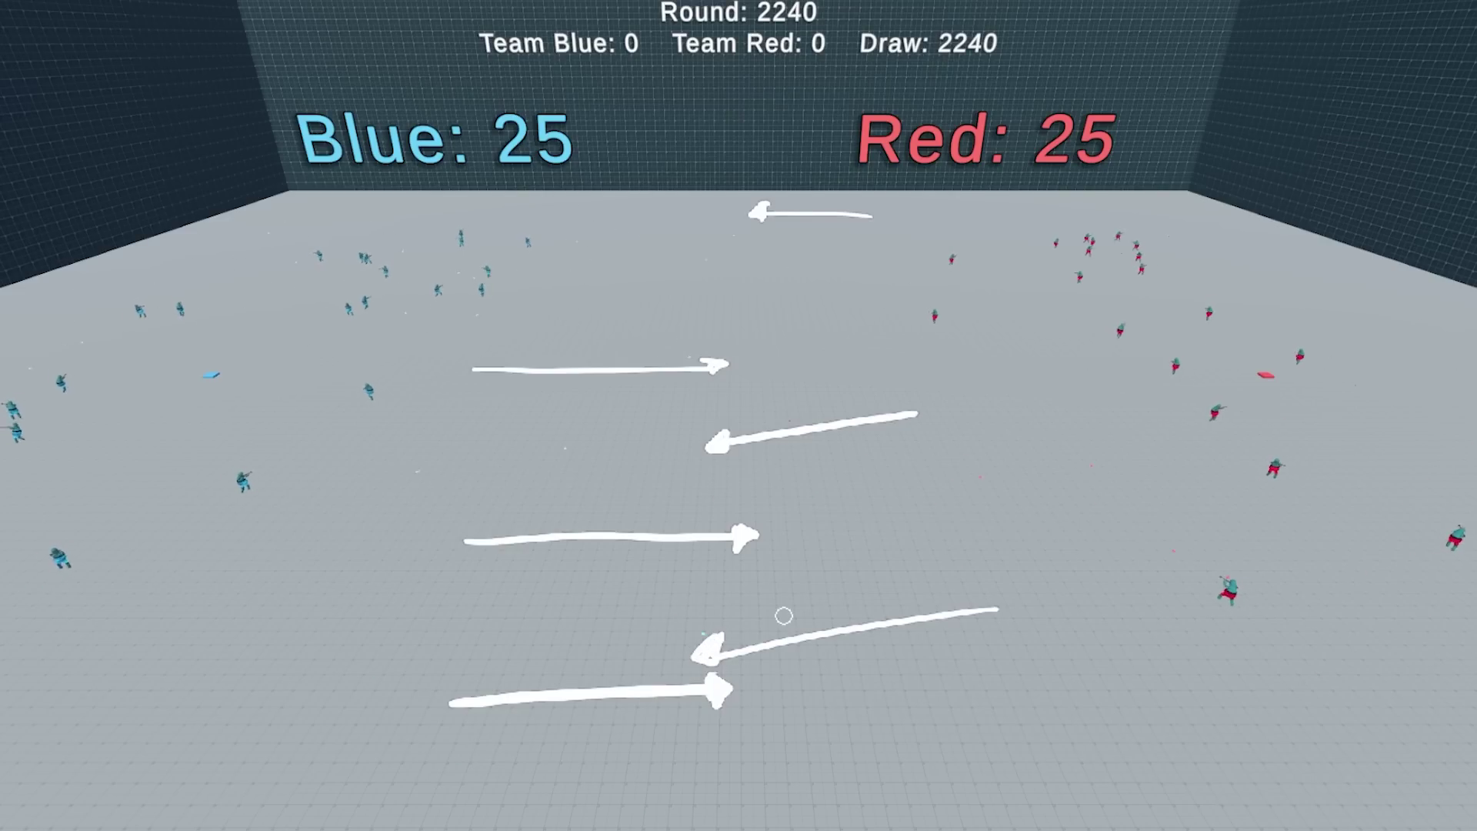
Draw a bracket line spanning the full width of the arena floor.
drag(190, 775, 1445, 734)
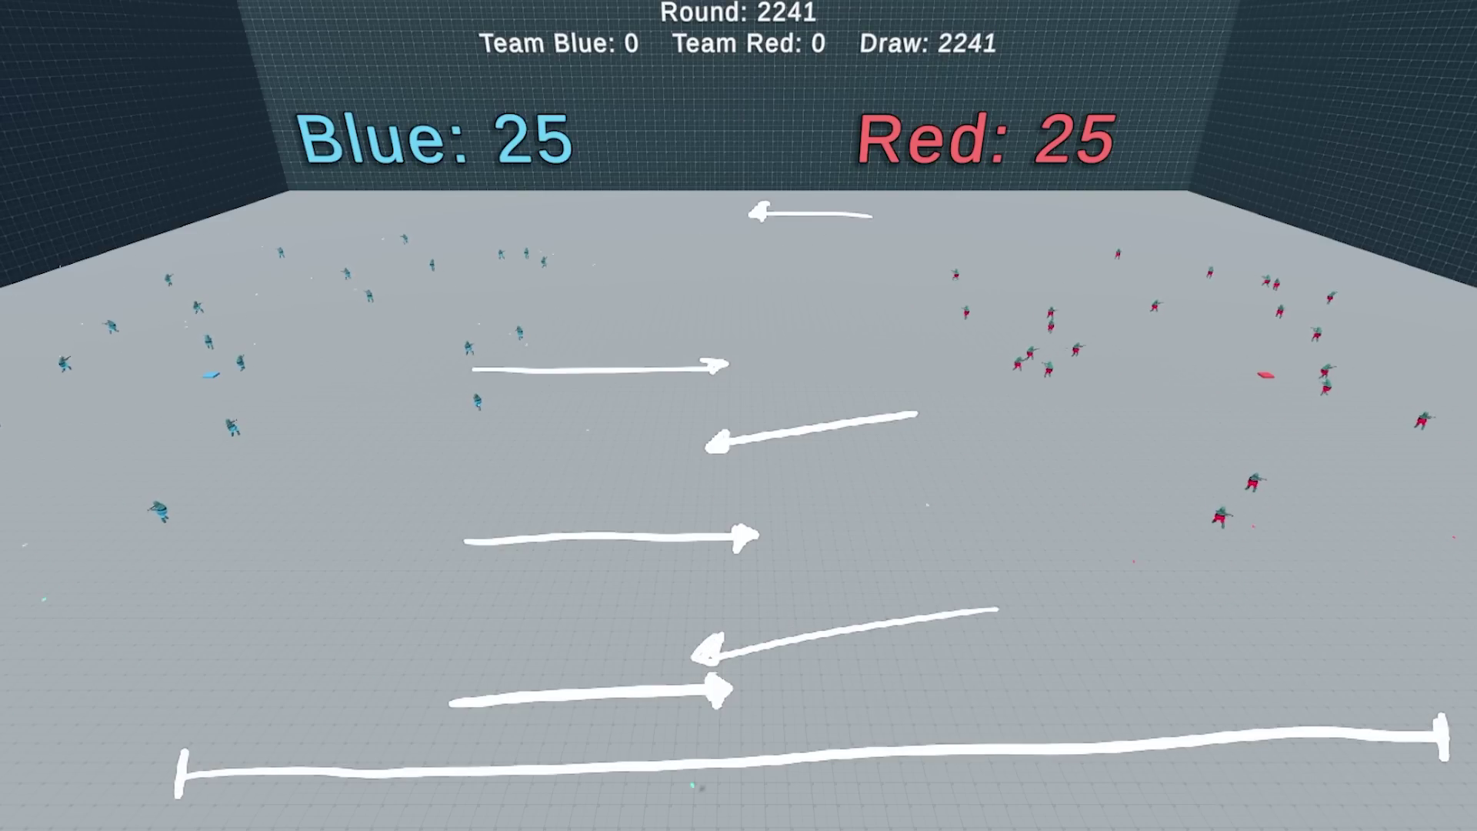